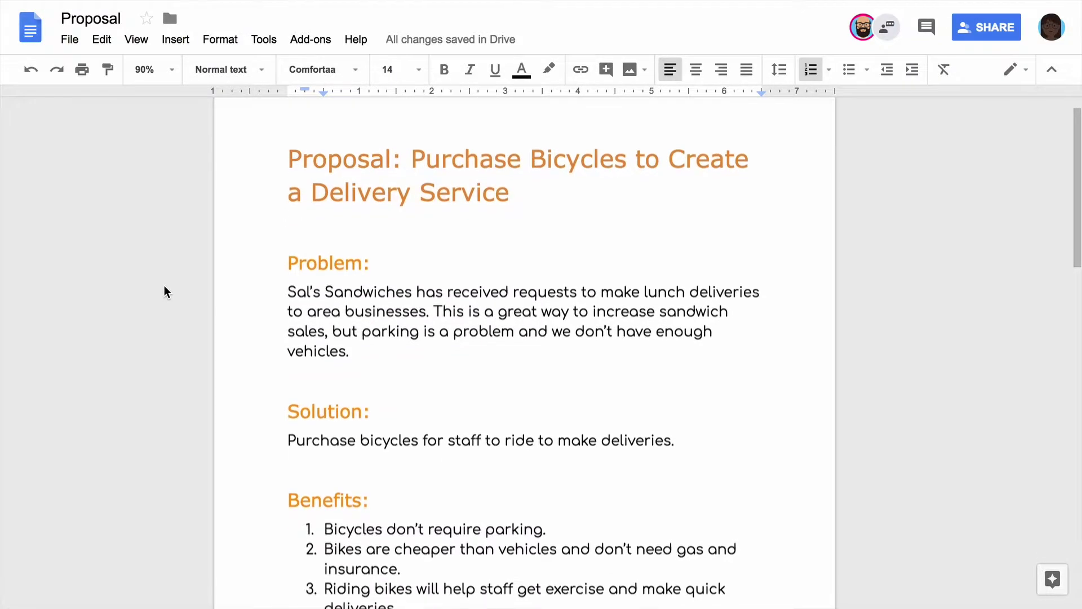
Step: Select the entire proposal, title through Goal section, and set it to Cambria
scroll(164, 291, "down", 3)
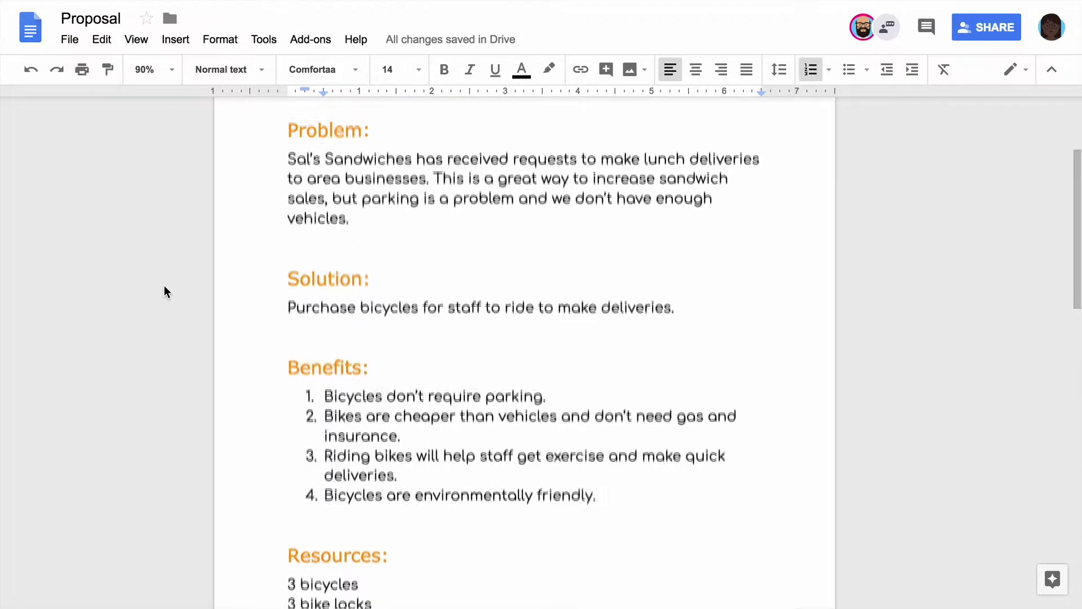
scroll(164, 287, "down", 3)
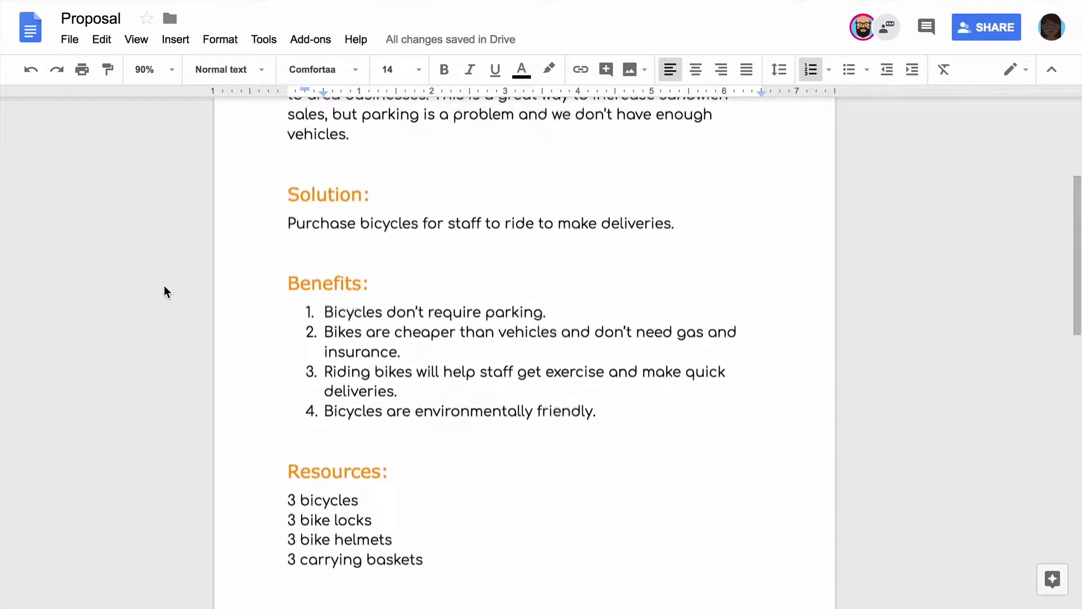
scroll(164, 286, "down", 3)
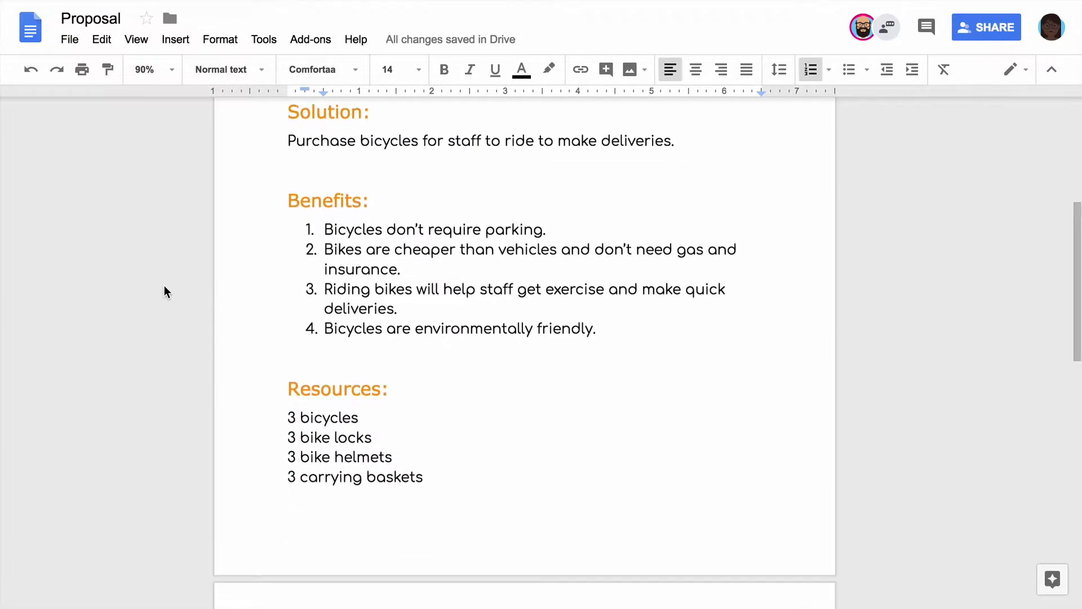
scroll(164, 287, "down", 3)
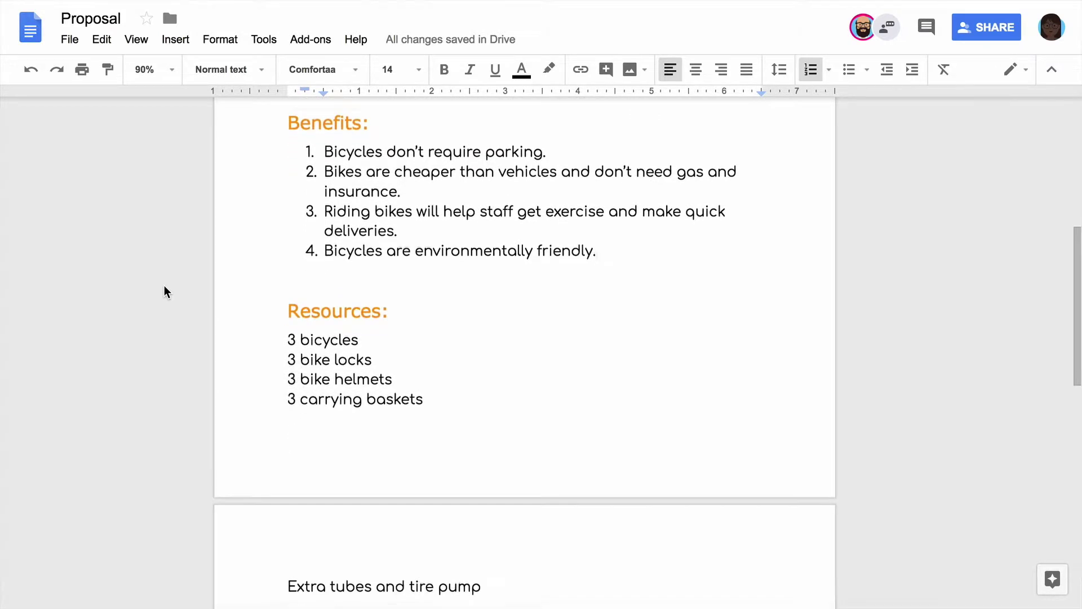
scroll(164, 286, "down", 3)
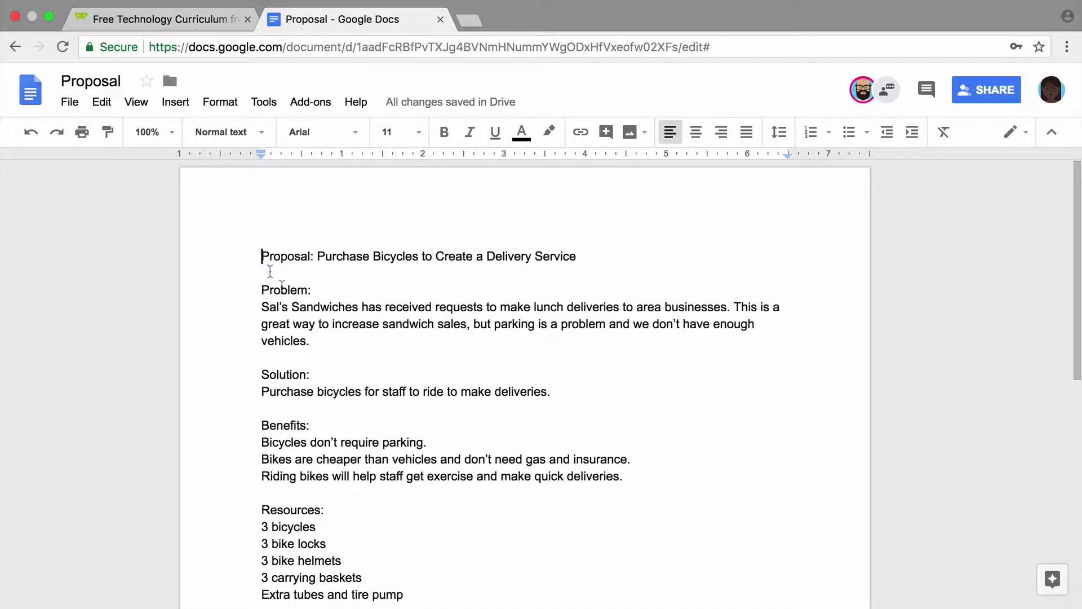
left_click_drag(261, 257, 553, 426)
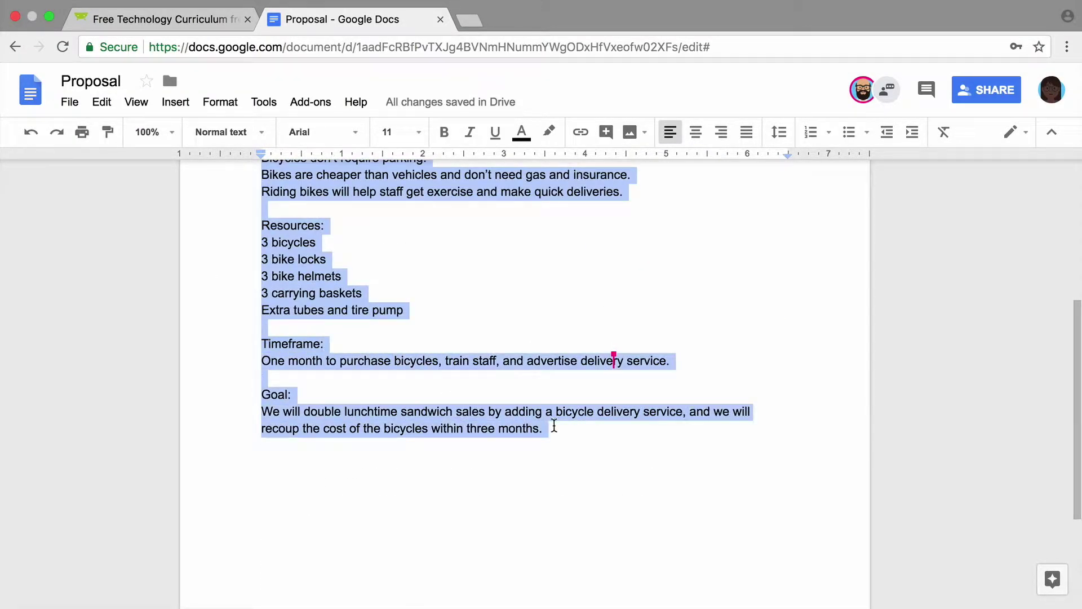
scroll(554, 426, "up", 4)
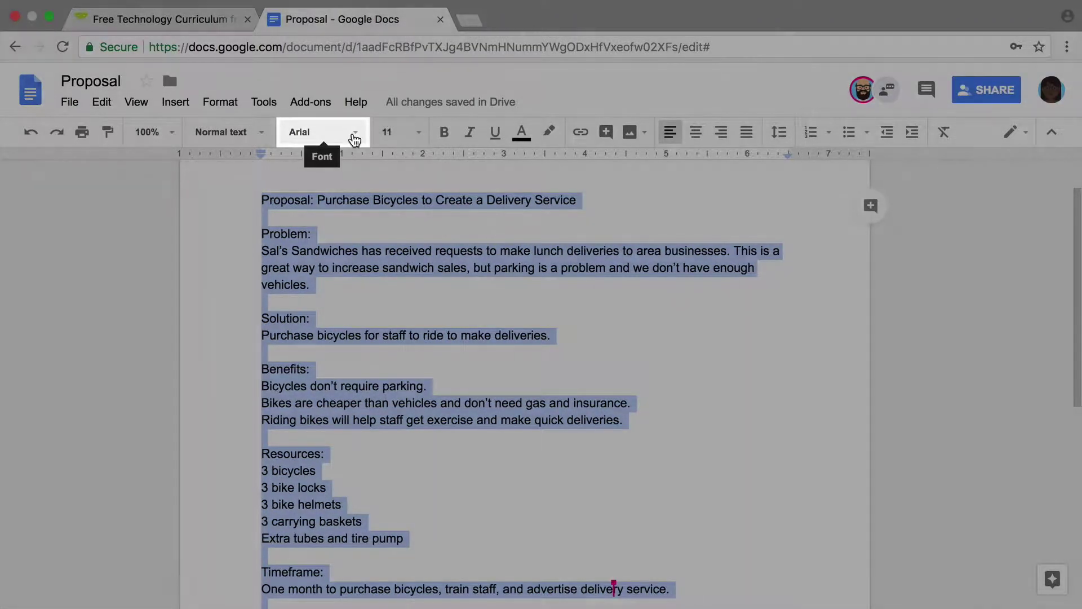
left_click(351, 135)
left_click(374, 207)
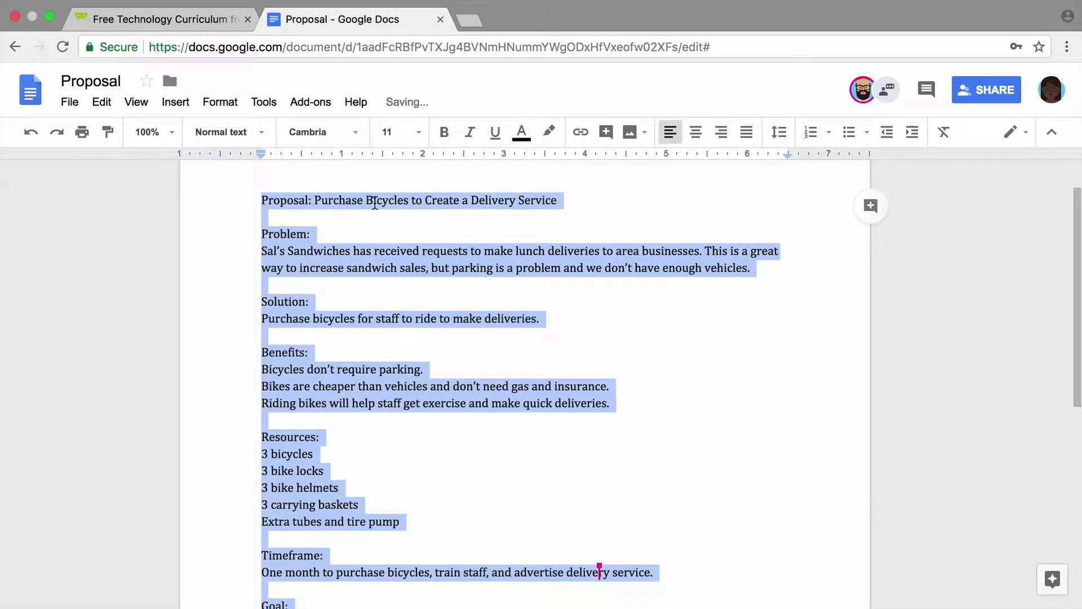
Step: Switch the whole proposal's font from Cambria to Comfortaa
scroll(374, 203, "down", 3)
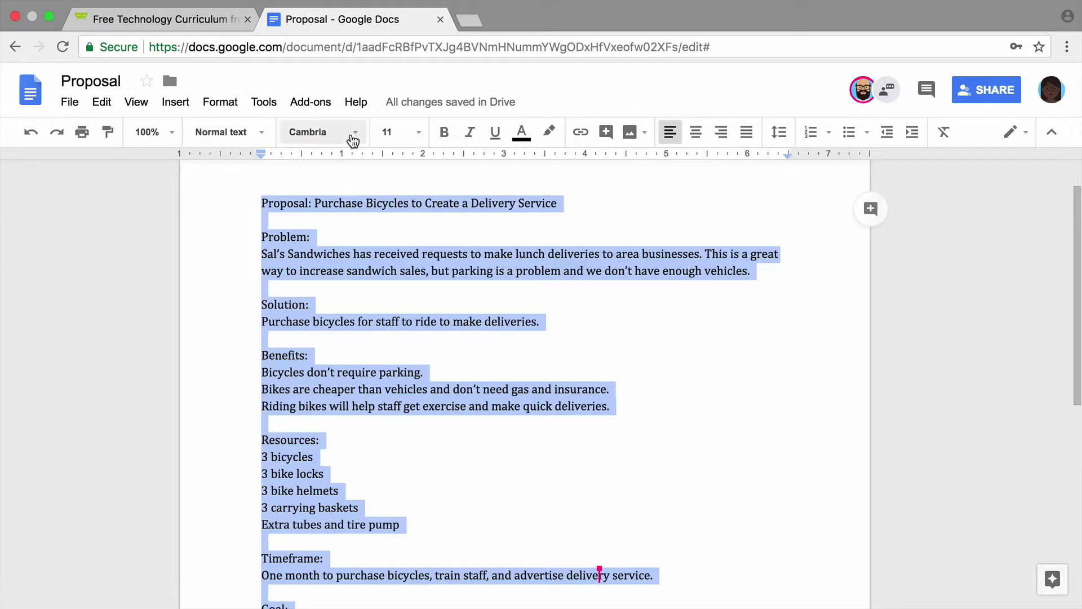
left_click(353, 138)
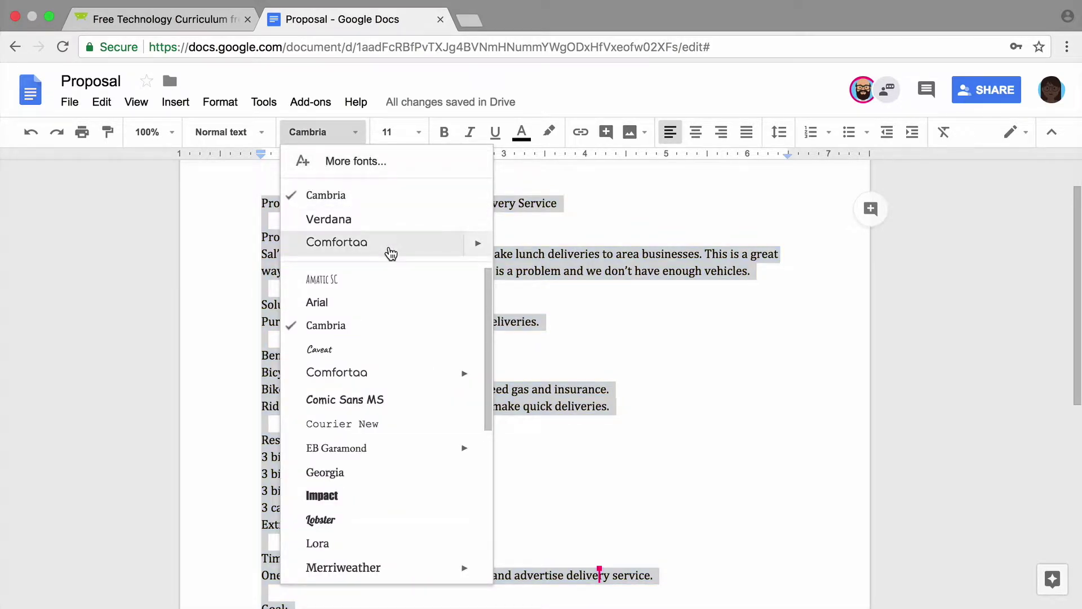
left_click(361, 242)
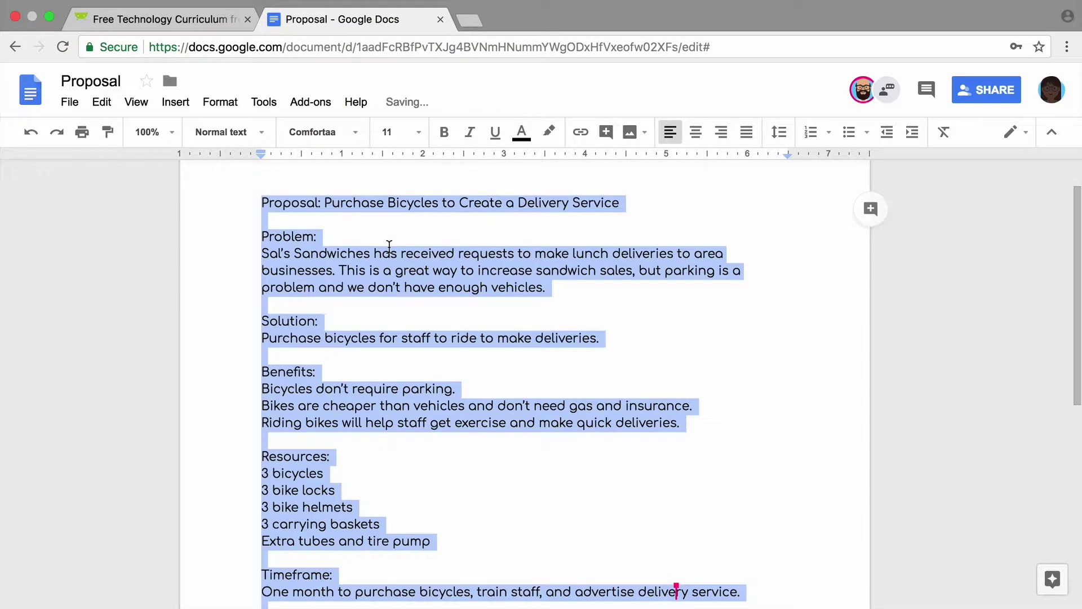
left_click(386, 241)
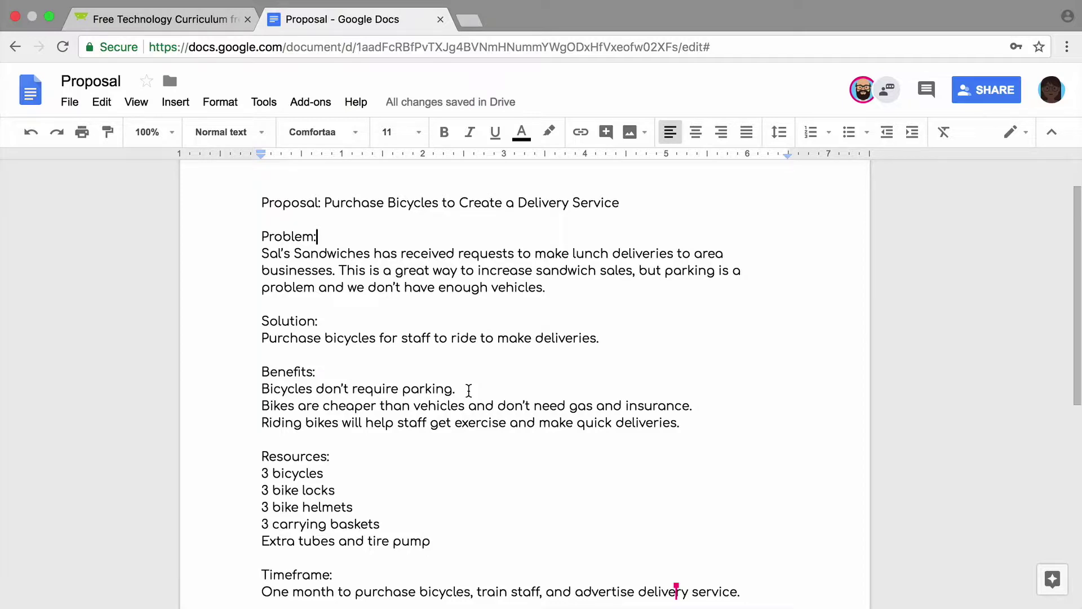
left_click_drag(260, 195, 640, 500)
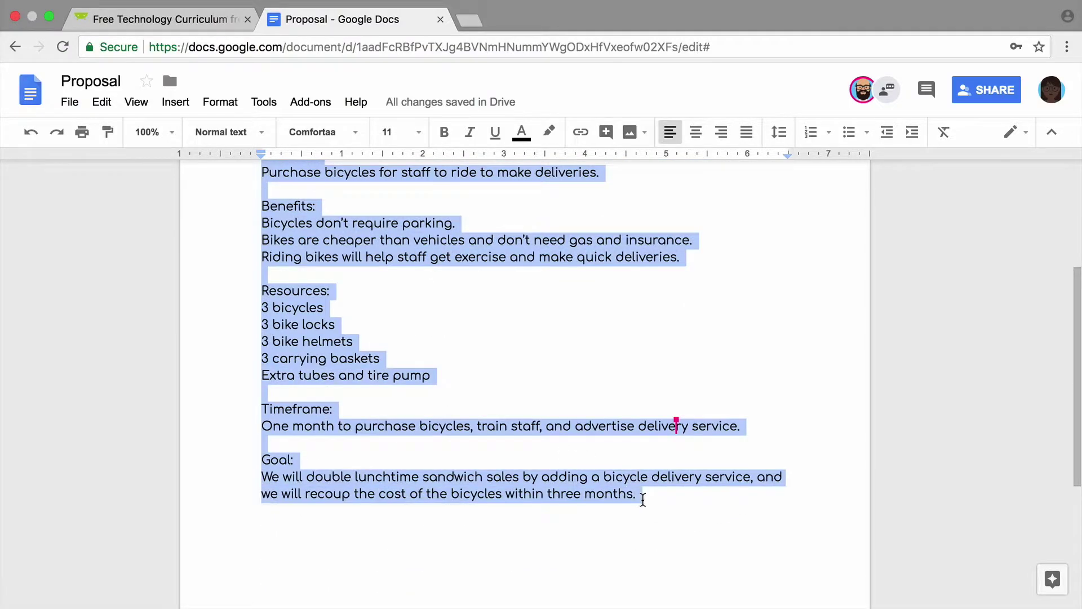
Step: Change the font size of all the proposal's text from 11 to 14
scroll(537, 349, "up", 4)
left_click(419, 134)
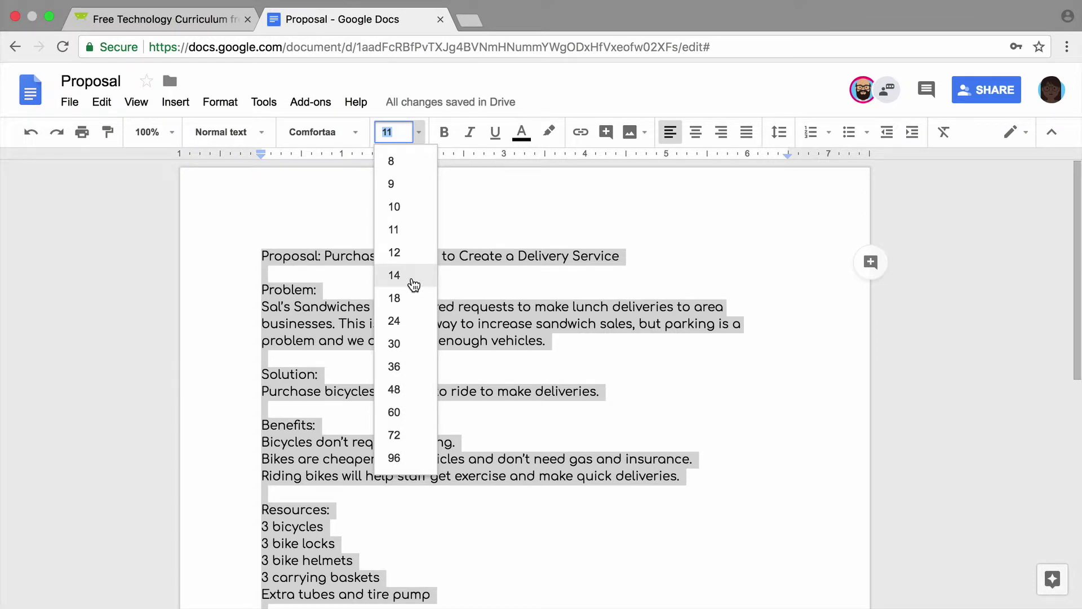
left_click(394, 275)
left_click(397, 306)
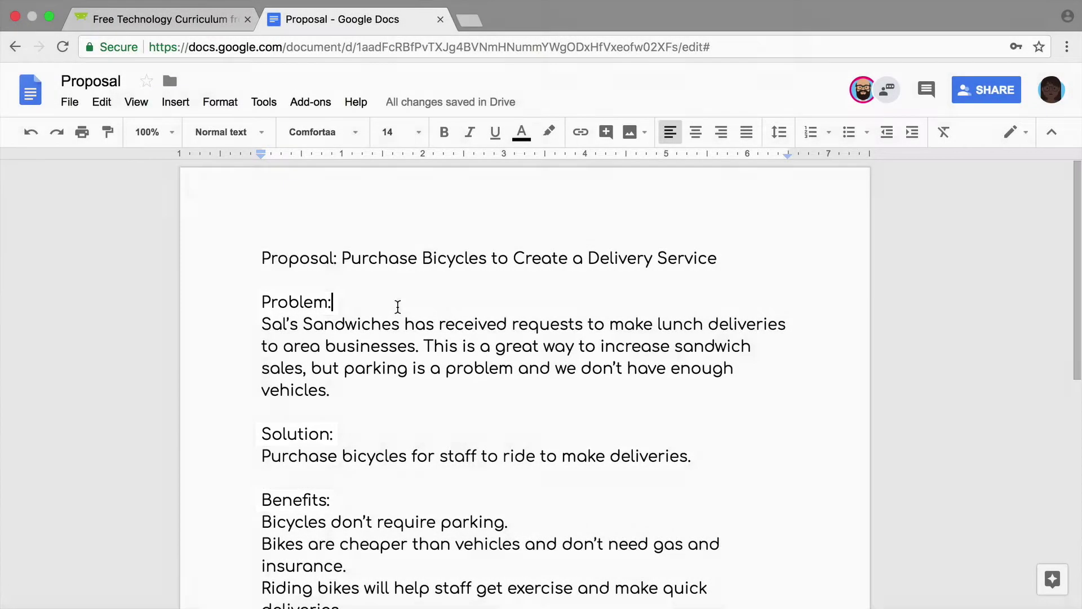
left_click_drag(393, 306, 201, 299)
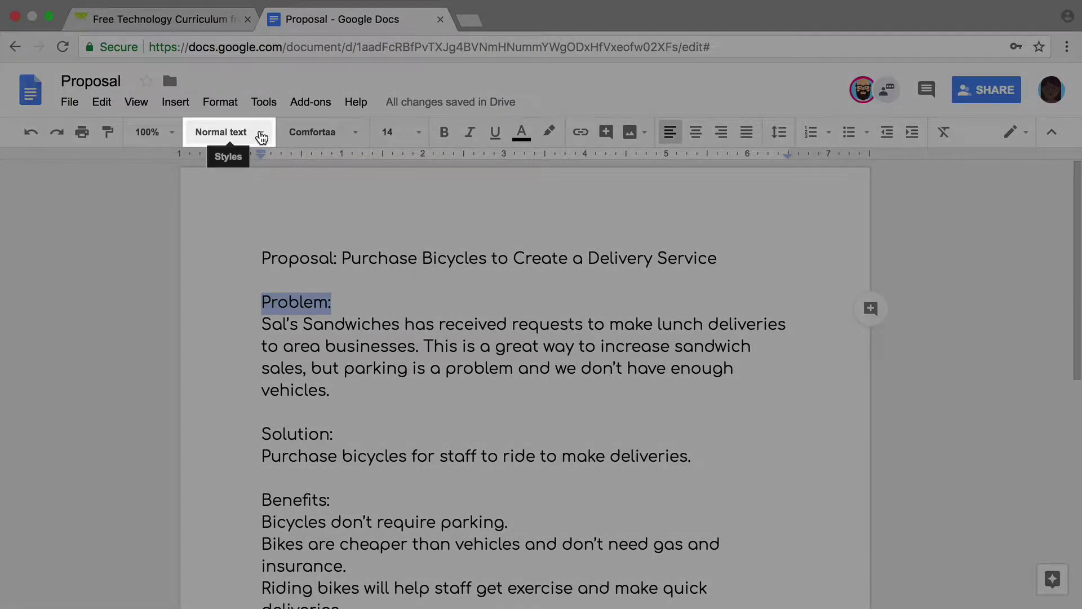
Step: Style the 'Problem:' line as Heading 2, giving Arial at size 16
left_click(261, 137)
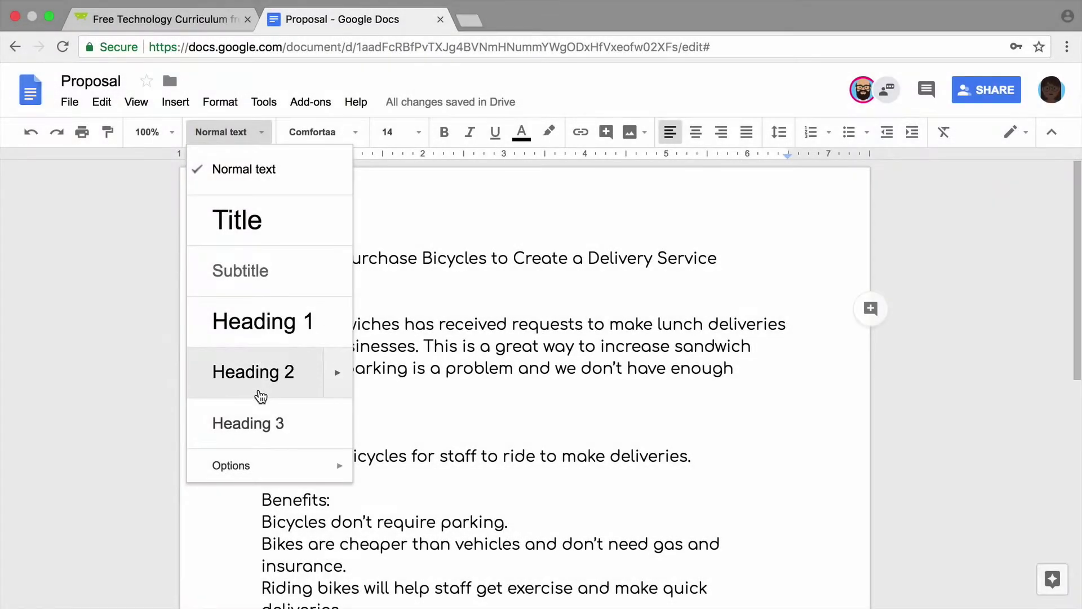
left_click(260, 395)
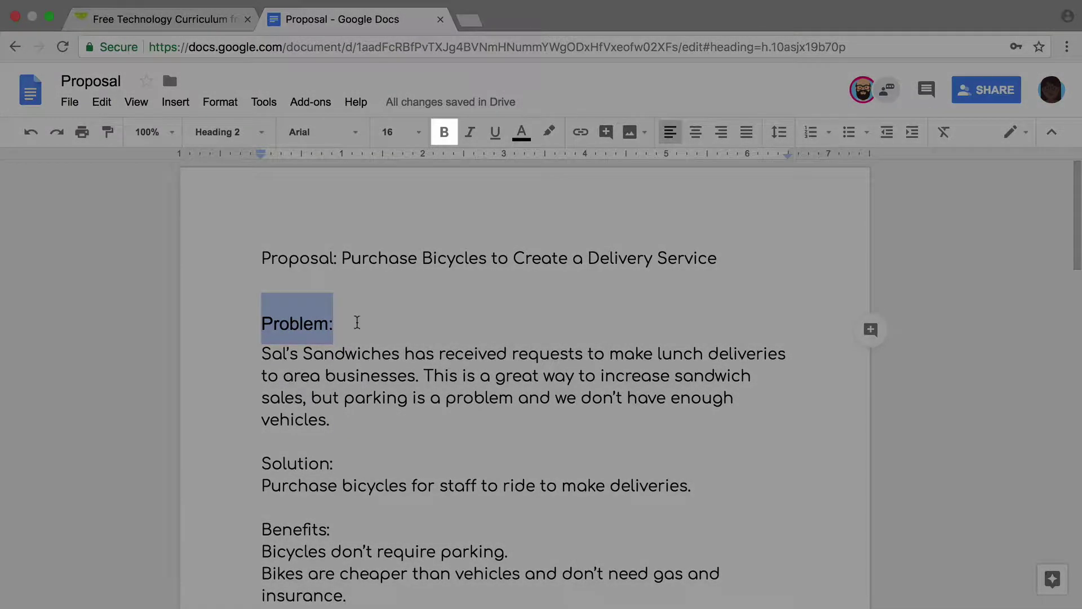
Step: Format the 'Problem:' heading as non-bold Verdana, size 18, in orange
left_click(444, 133)
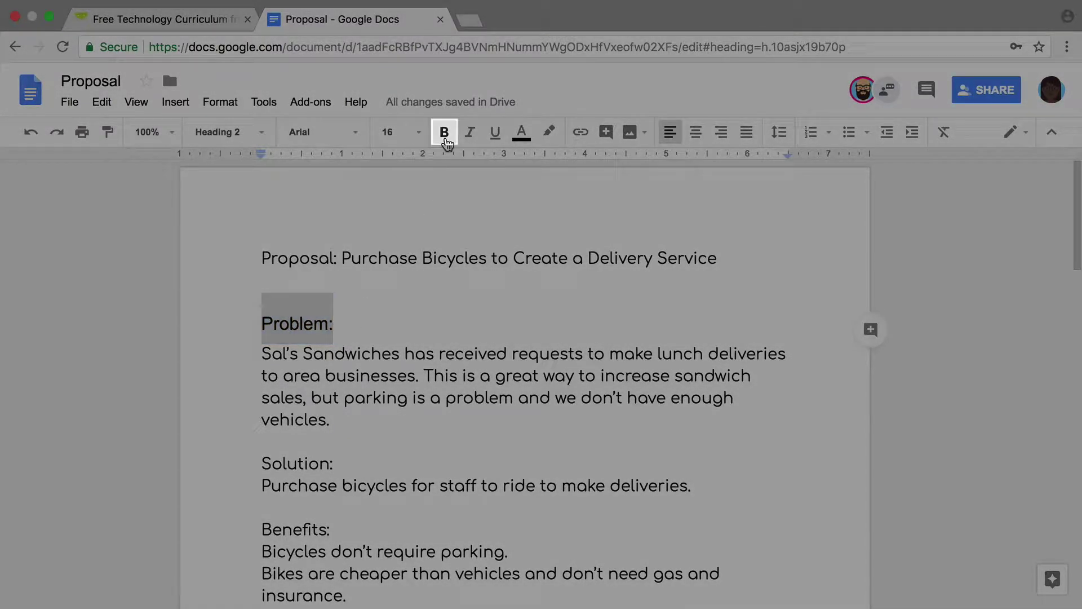
left_click(445, 135)
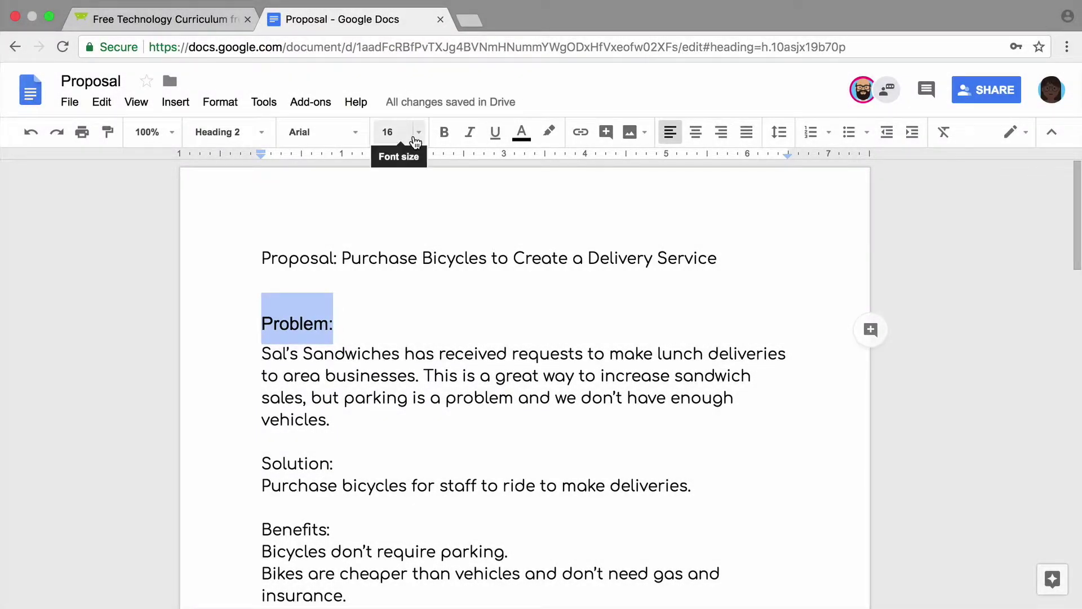
left_click(415, 138)
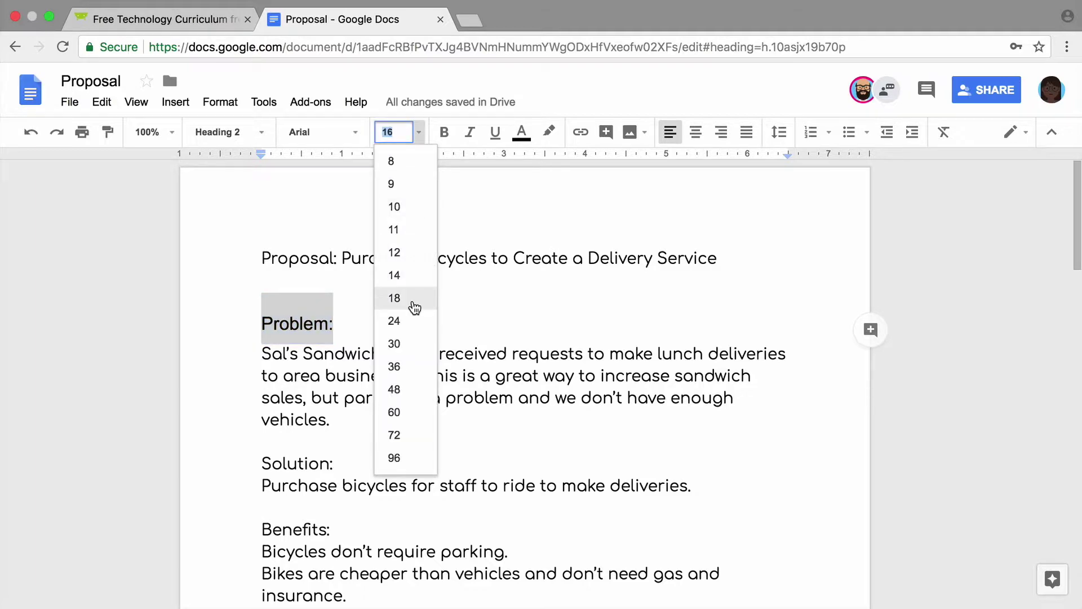
left_click(415, 308)
left_click(322, 132)
scroll(386, 350, "down", 5)
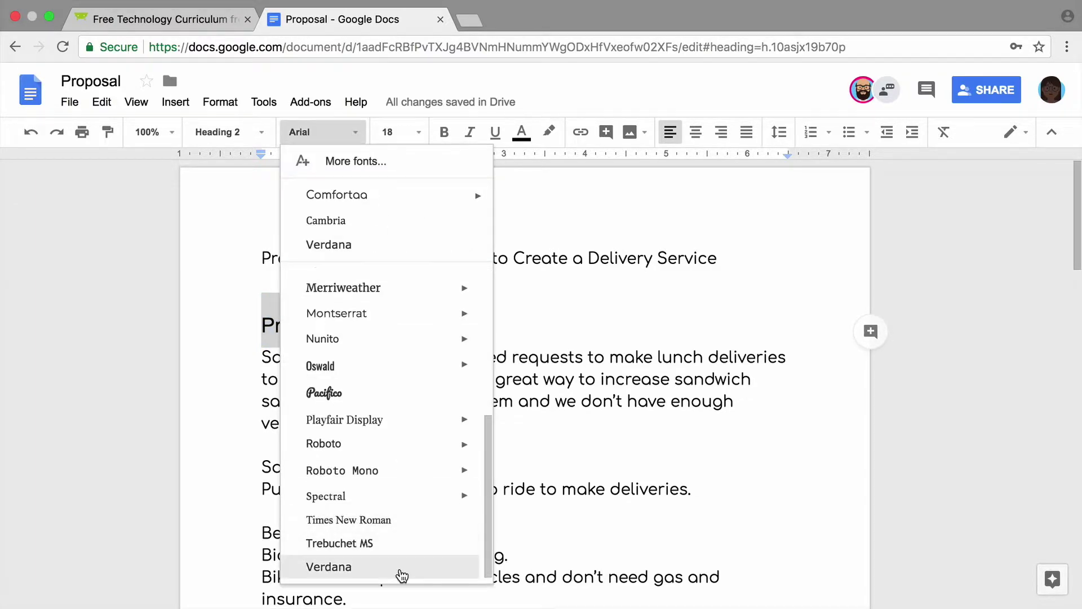
left_click(401, 566)
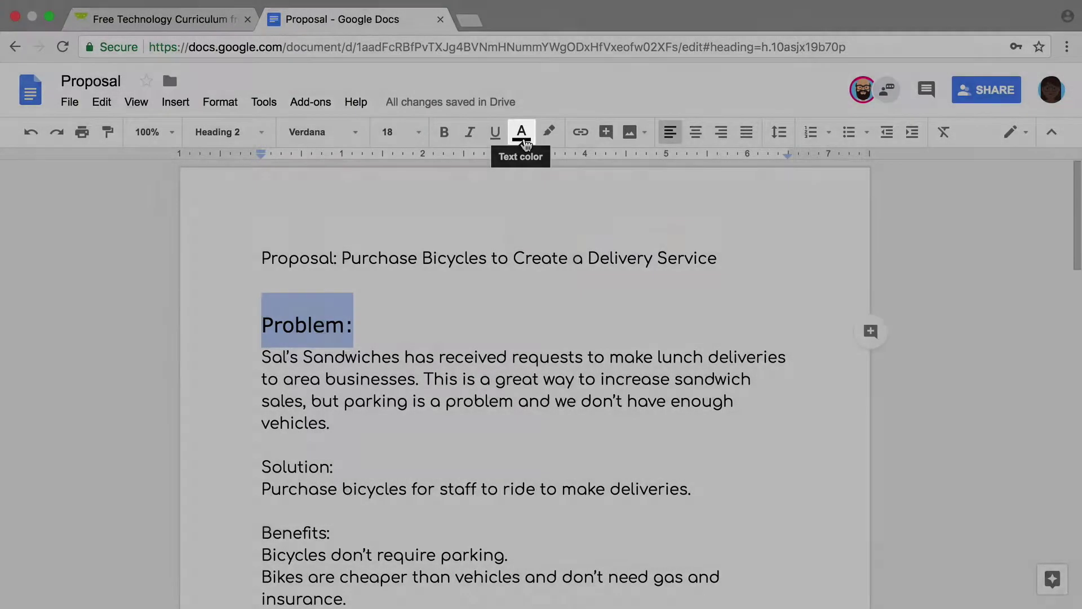
left_click(524, 143)
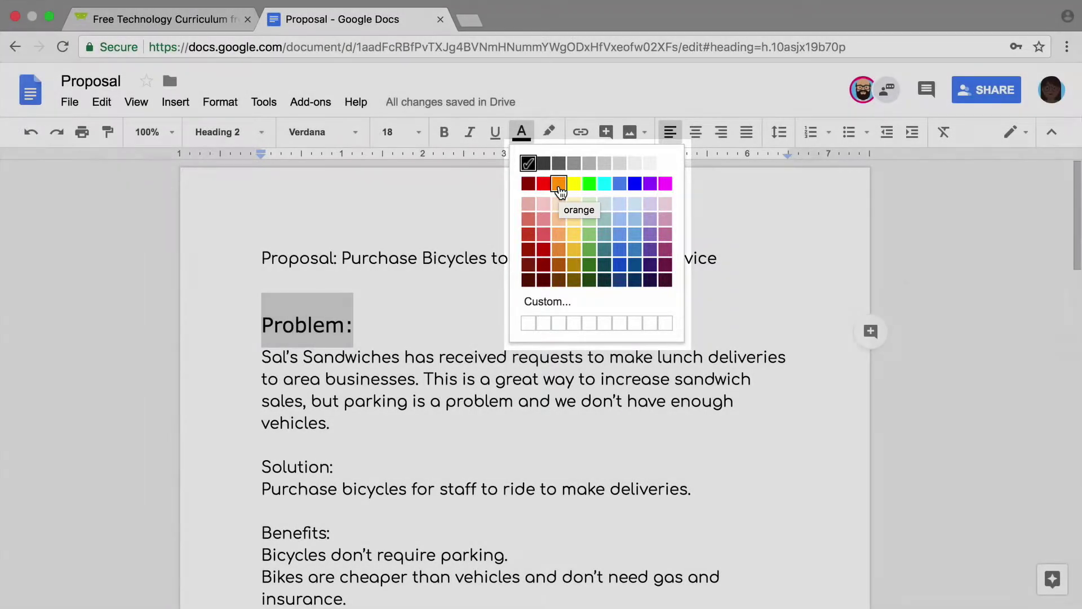
left_click(560, 186)
left_click(461, 325)
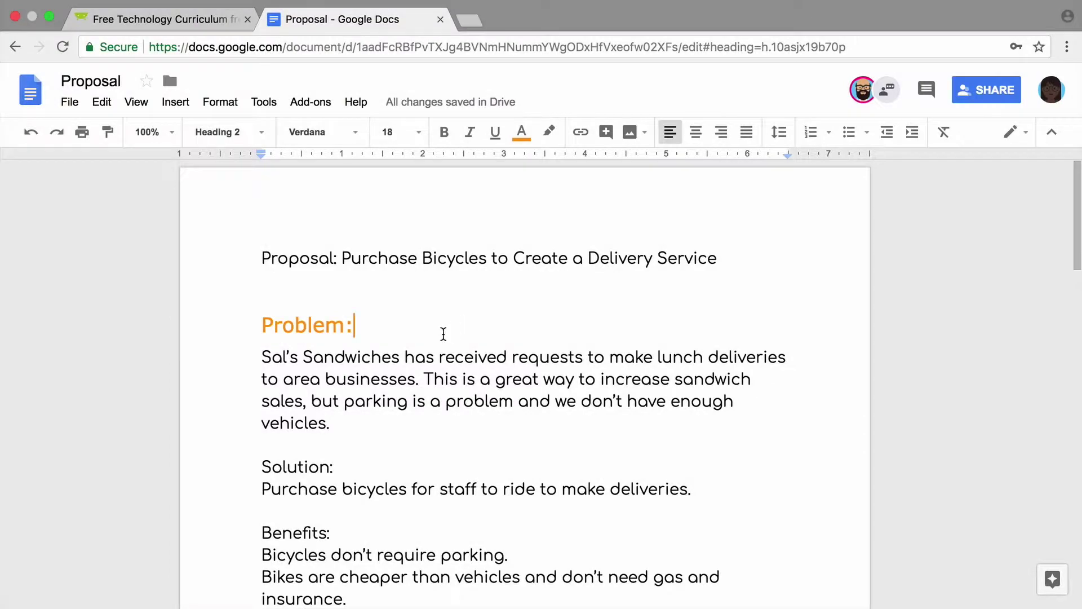
Step: Update Heading 2 to match the orange 18-point Verdana 'Problem:' heading
left_click_drag(442, 333, 263, 325)
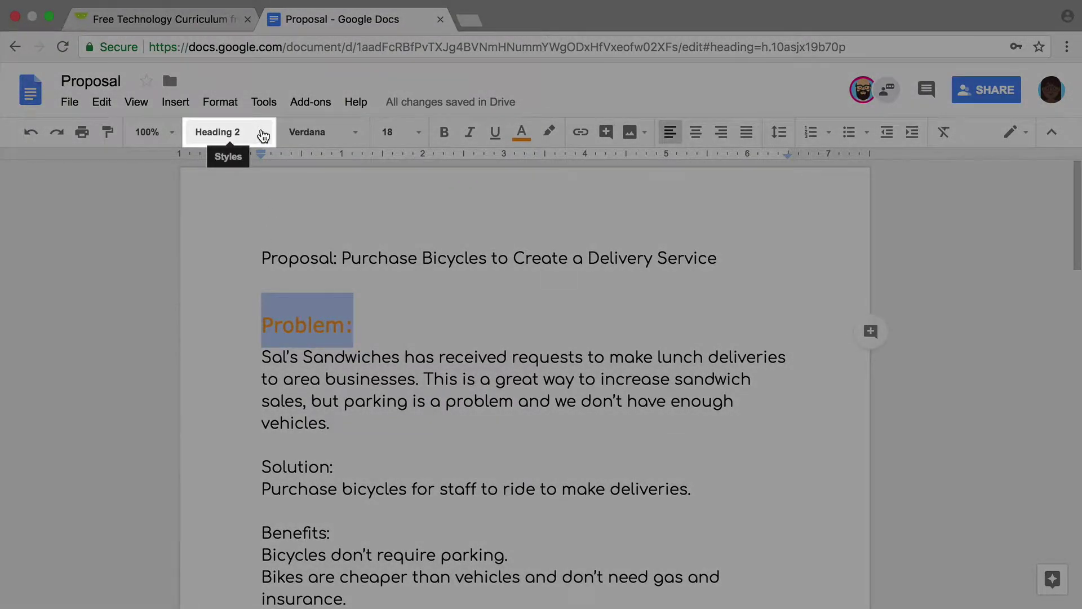
left_click(263, 136)
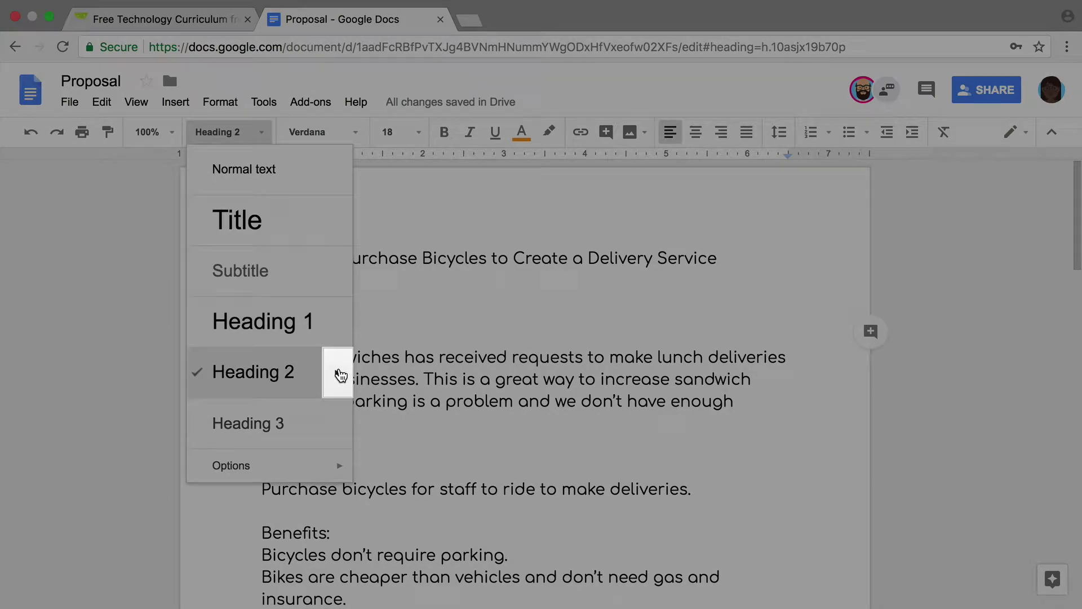
mouse_move(340, 374)
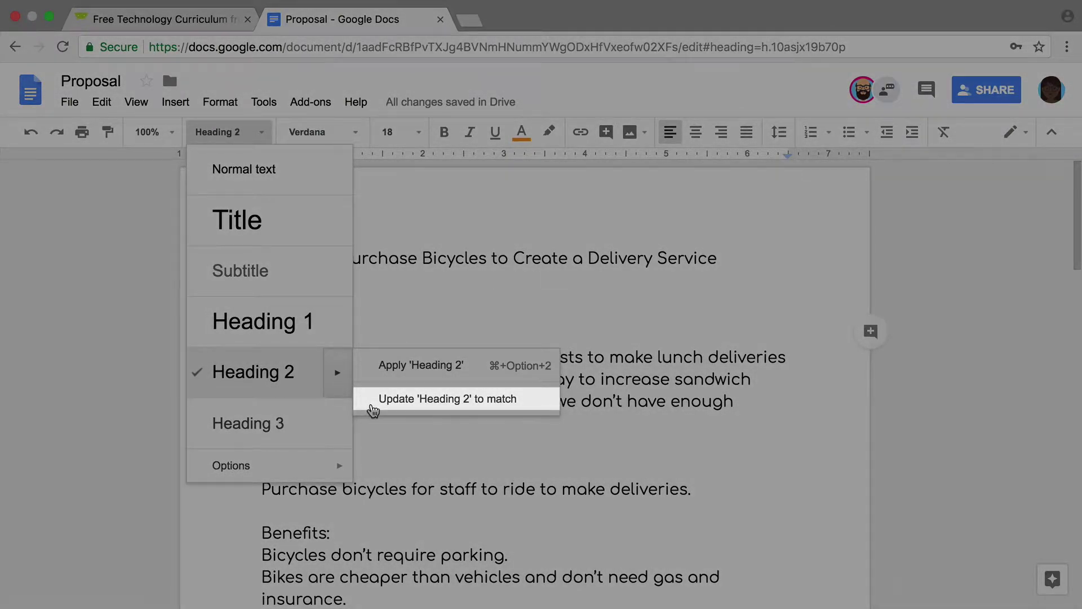
left_click(372, 400)
left_click(372, 336)
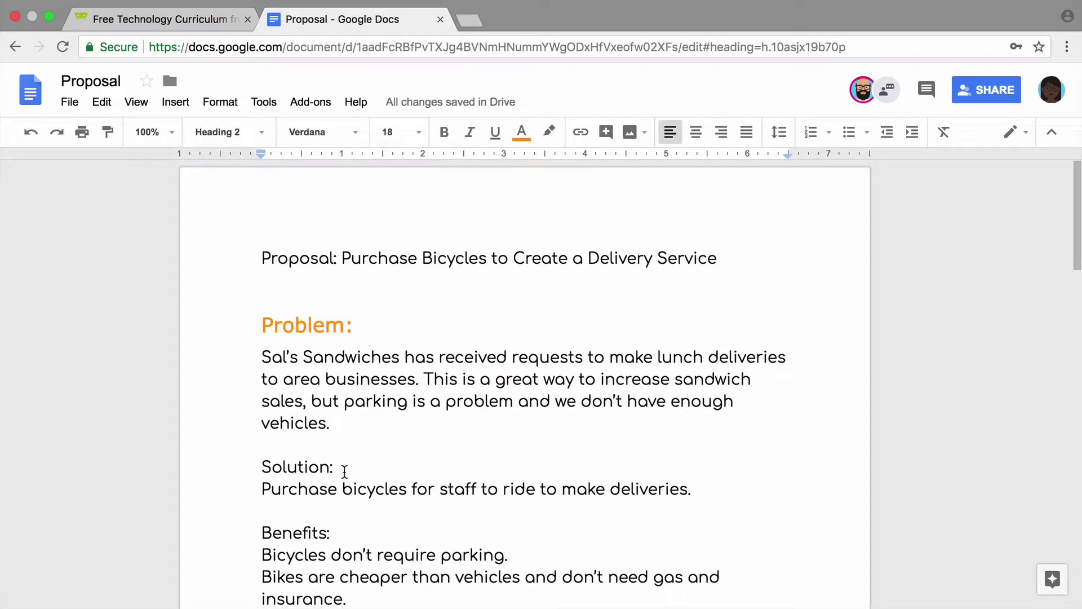
Step: Apply Heading 2 to the 'Solution:' label so it becomes orange 18-point Verdana
left_click_drag(342, 471, 262, 469)
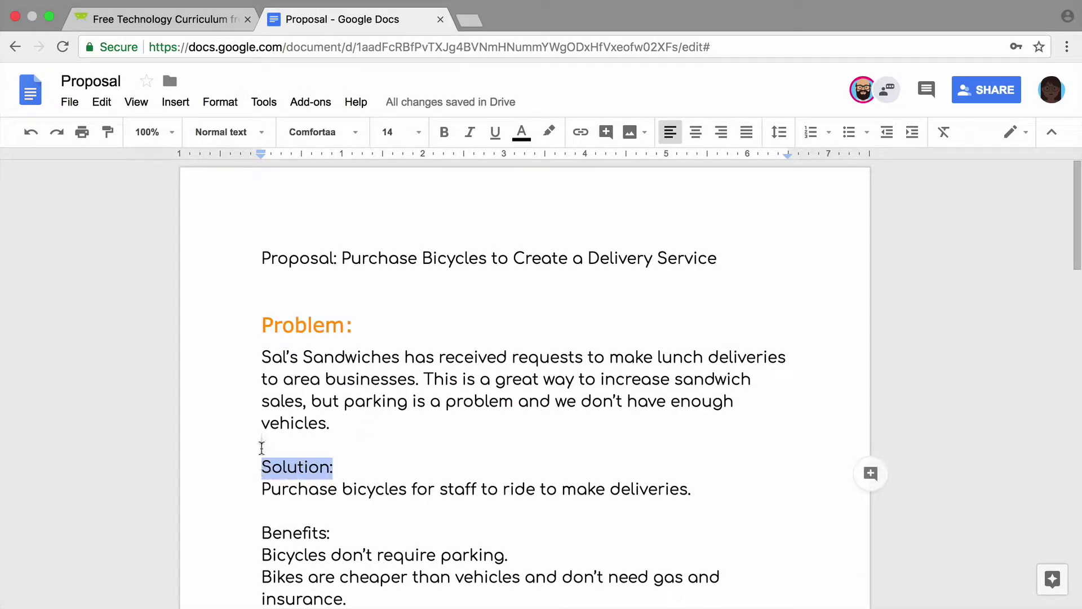
left_click(242, 138)
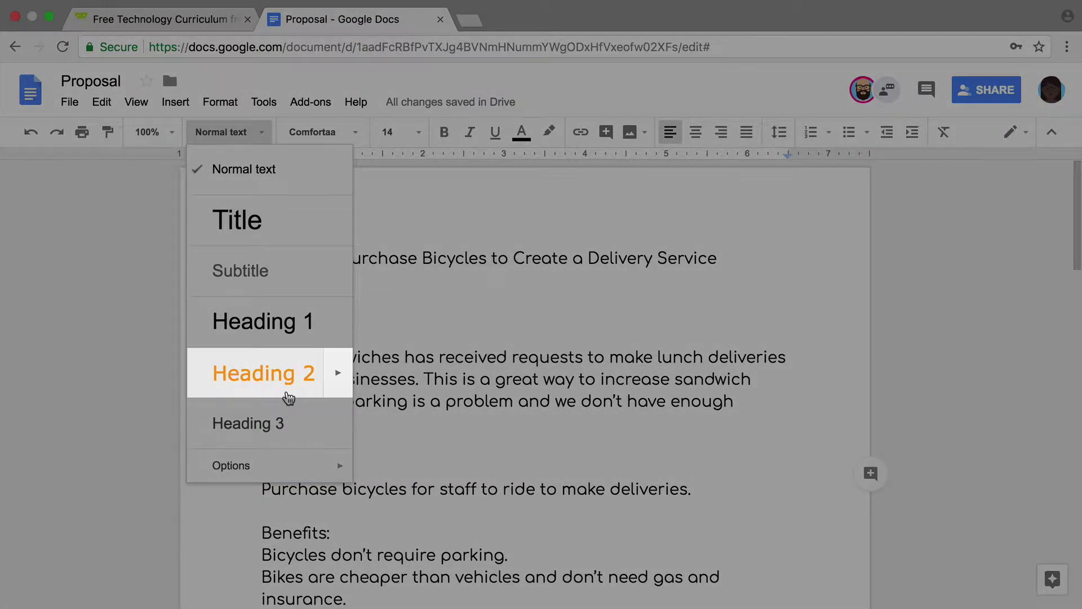
left_click(289, 395)
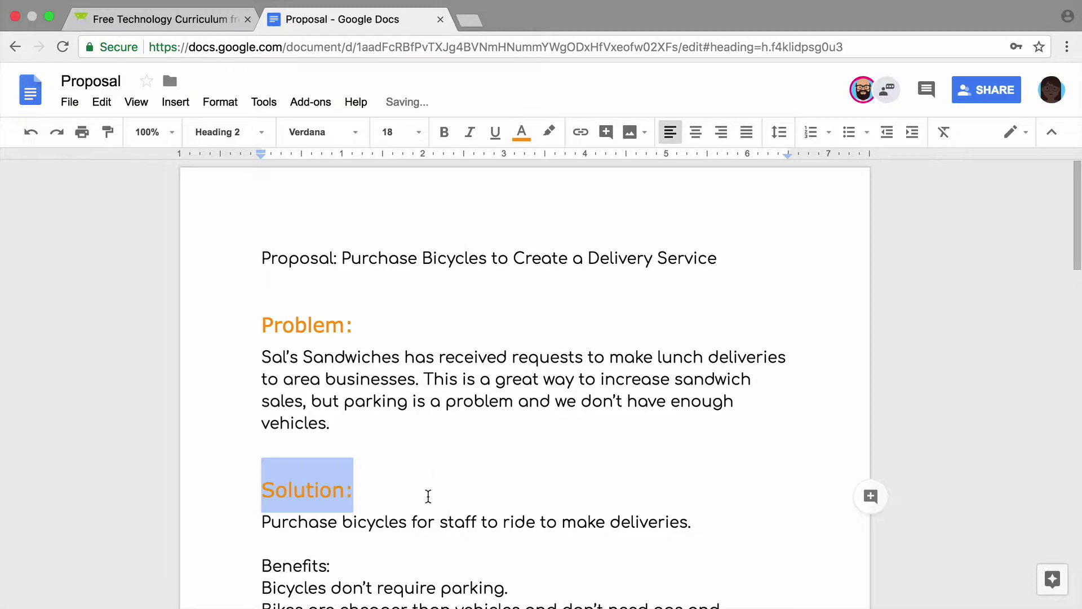
left_click(429, 496)
scroll(429, 496, "down", 1)
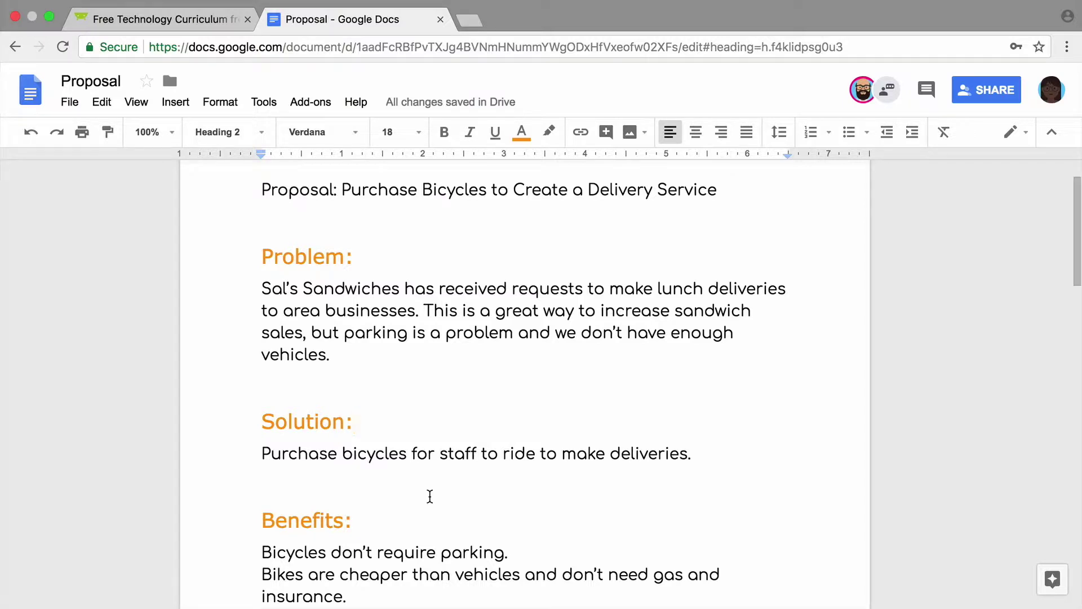
scroll(430, 496, "up", 2)
Step: Give the proposal title the Title style in orange Verdana, size 24
left_click_drag(719, 258, 261, 256)
left_click(262, 133)
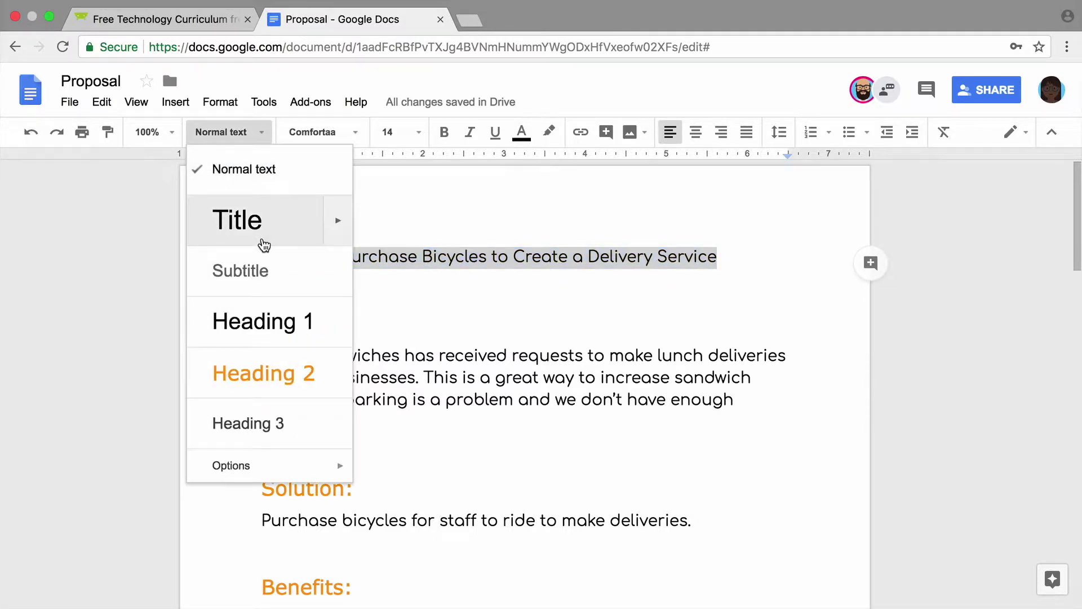
left_click(262, 242)
left_click(341, 134)
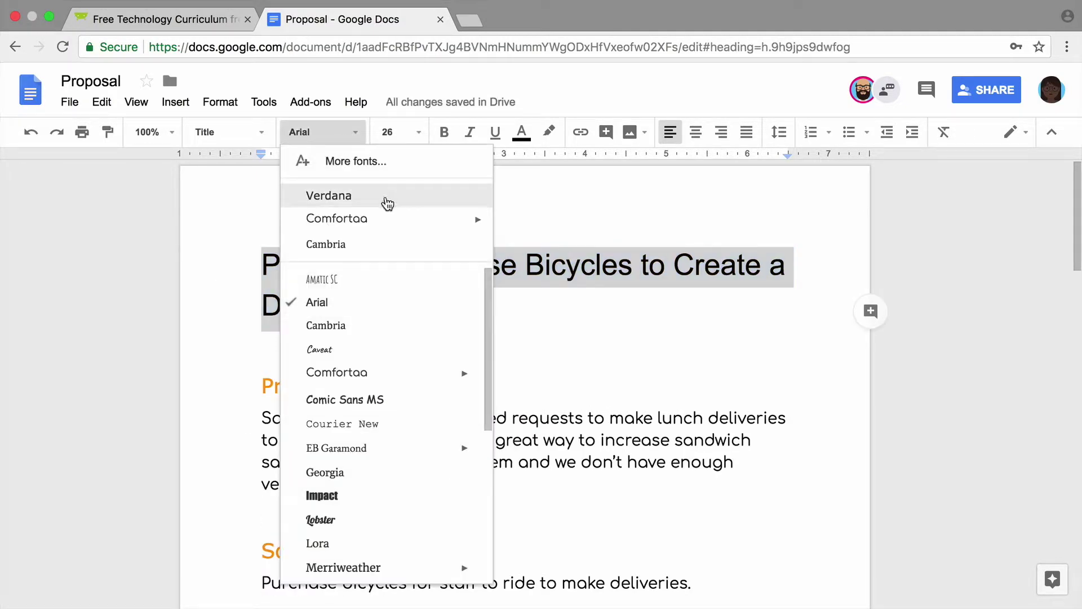
left_click(387, 197)
left_click(415, 133)
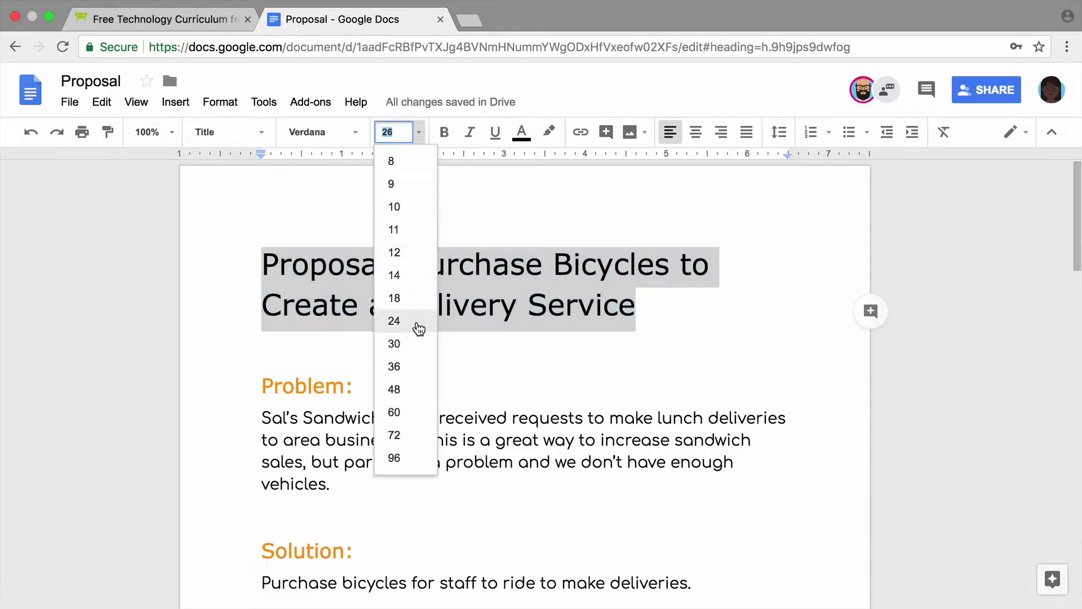
left_click(418, 328)
left_click(521, 133)
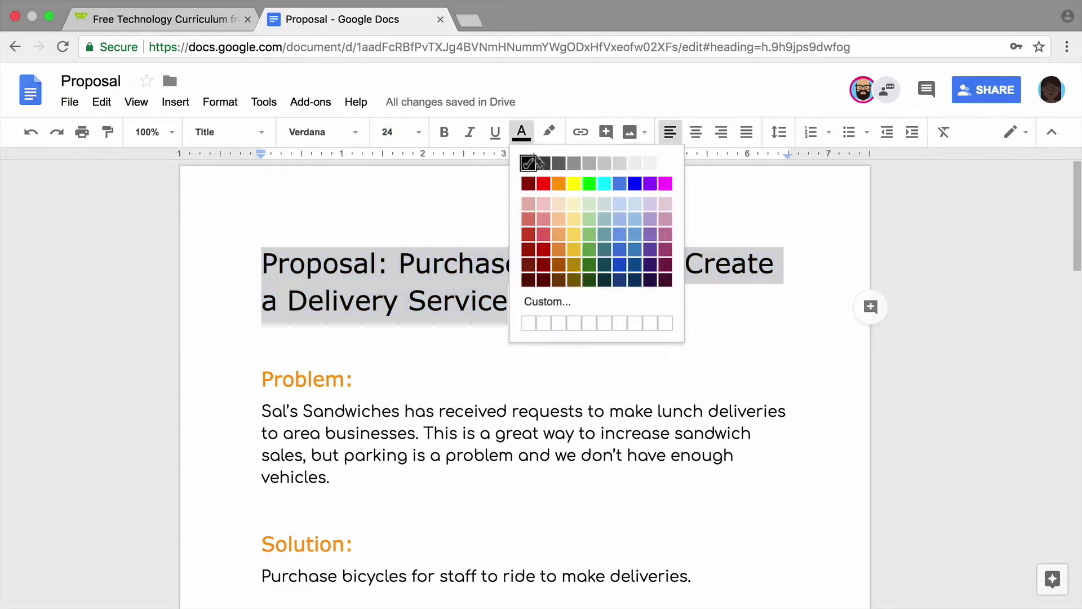
left_click(559, 250)
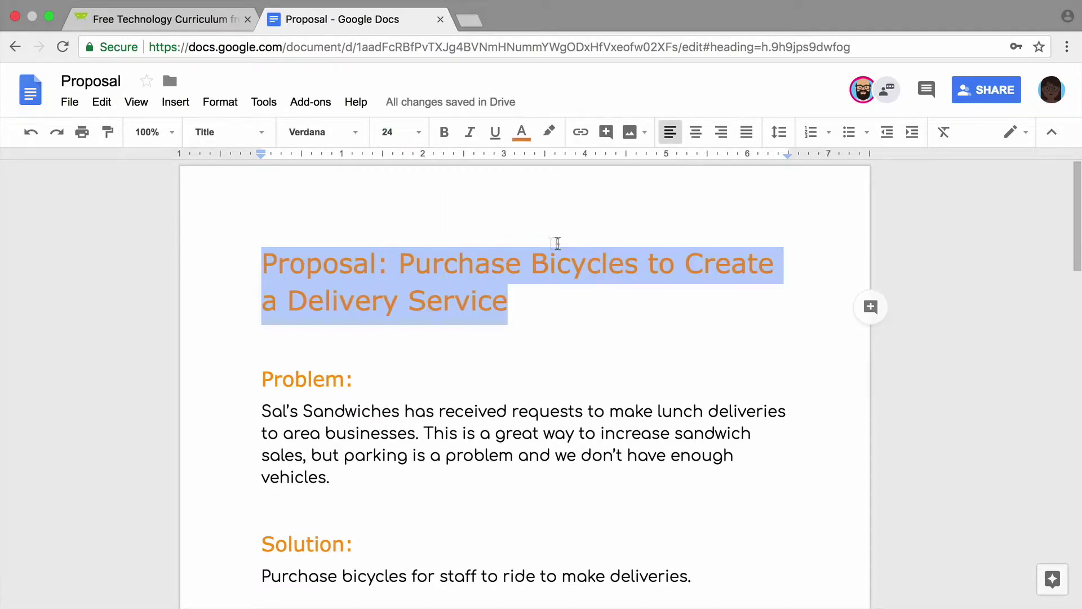
Step: Update the Title style to match the orange 24-point Verdana title
left_click(260, 133)
mouse_move(338, 220)
left_click(376, 253)
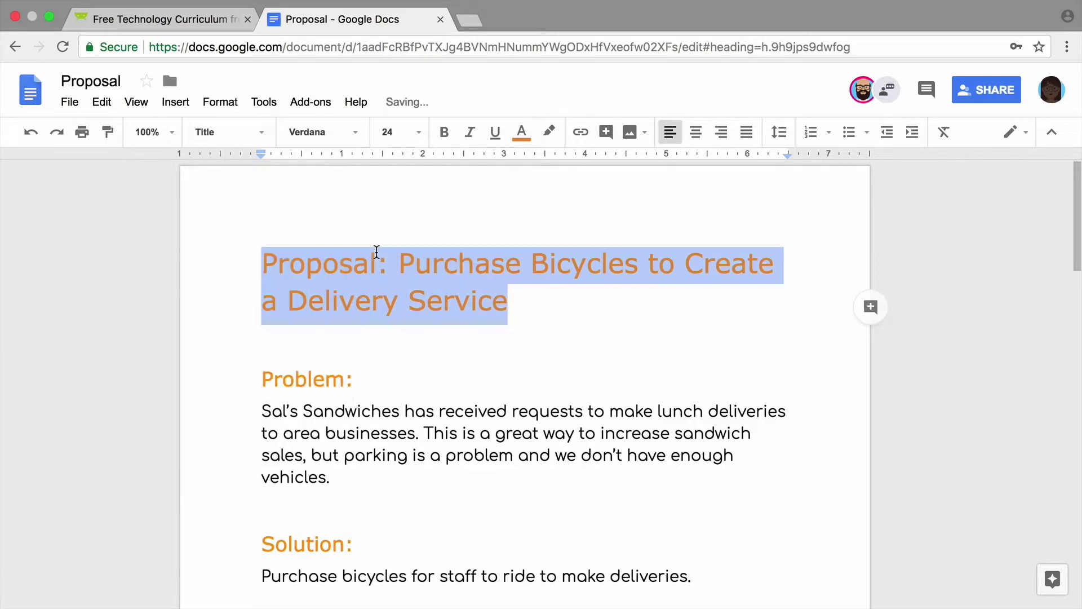
left_click(527, 300)
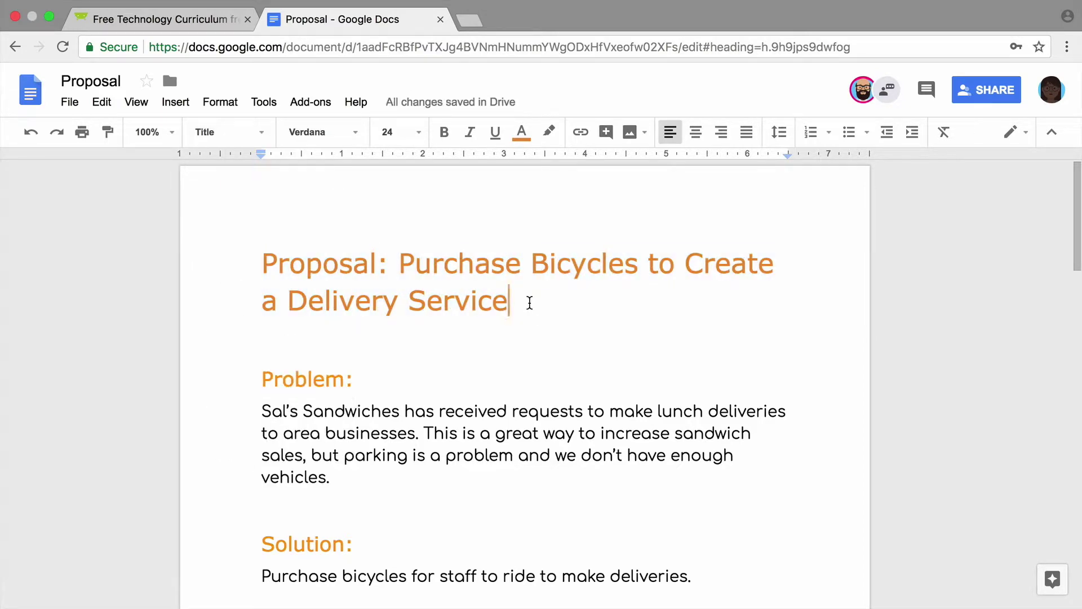
scroll(530, 302, "down", 7)
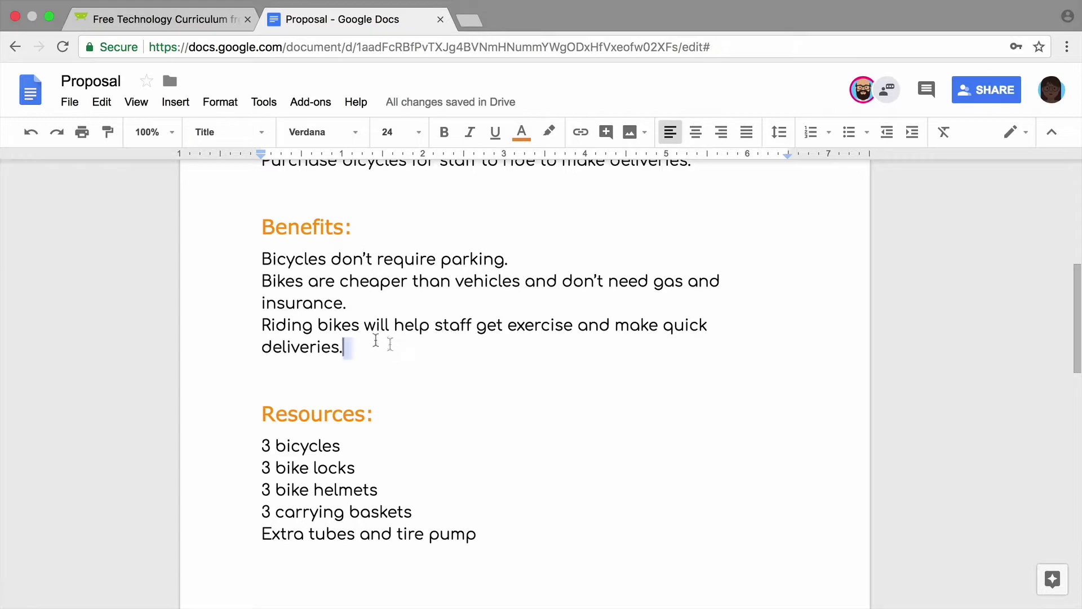
Step: Turn the three Benefits sentences into a numbered list
left_click_drag(387, 341, 256, 255)
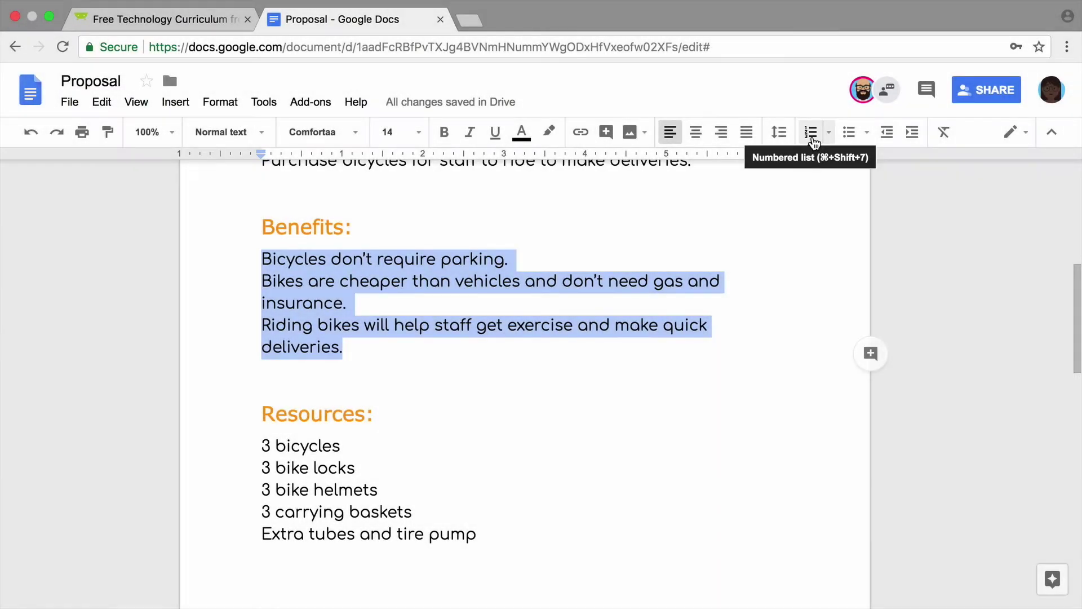
left_click(813, 141)
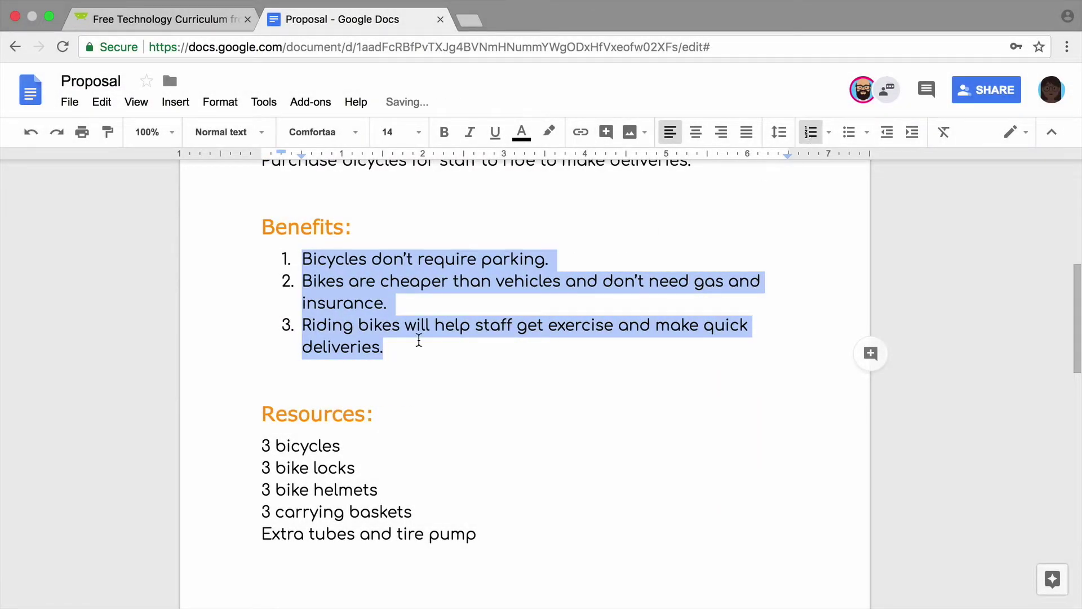
left_click(417, 342)
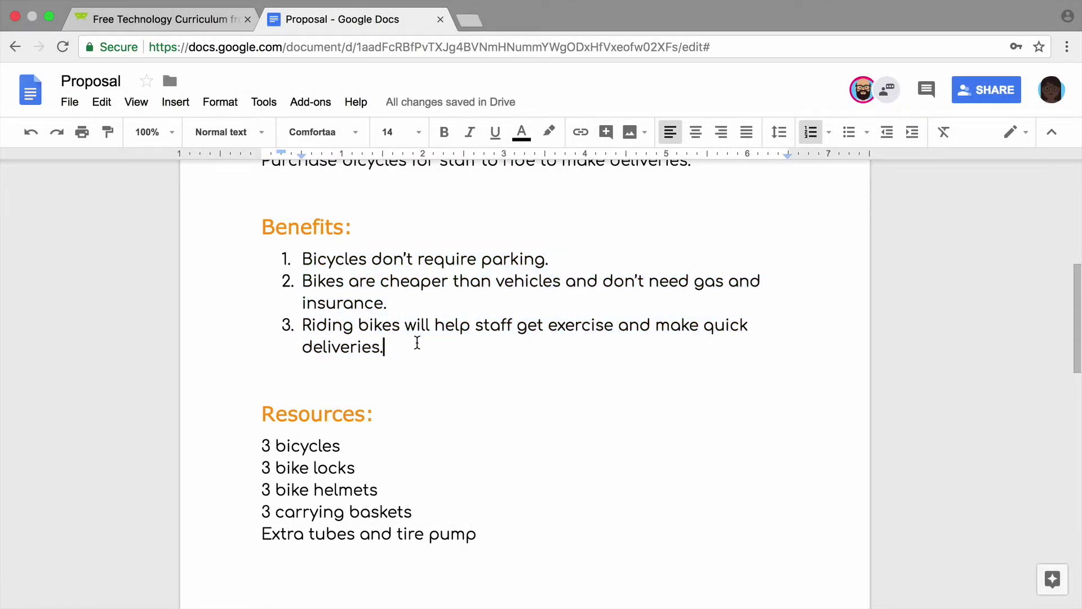
Step: Add a fourth item 'Bicycles are environmentally friendly.', correcting the misspelled word
key("Return")
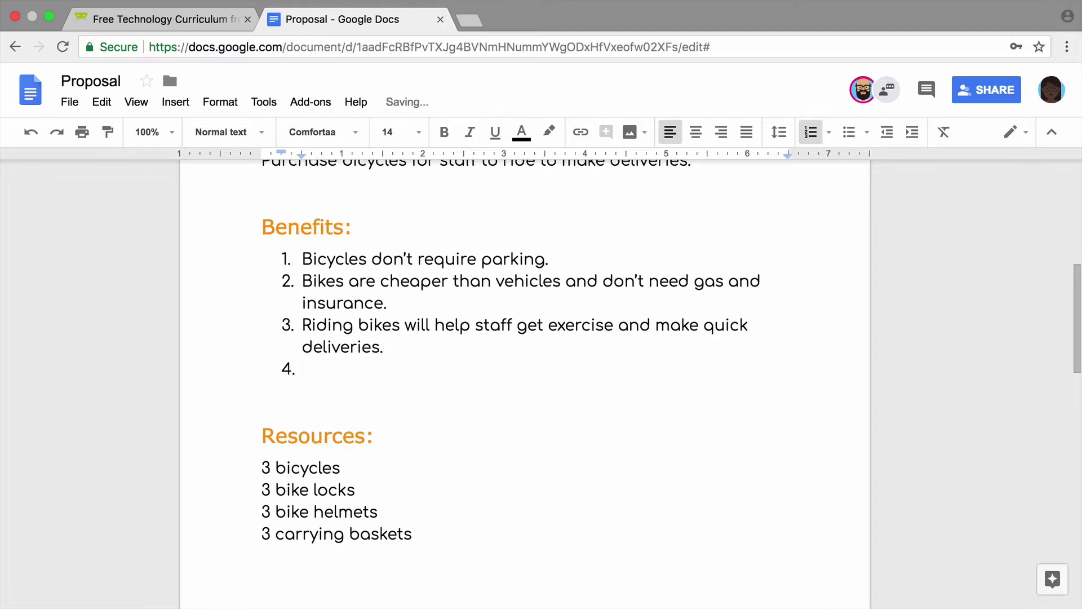
type("Bicycles are enviro")
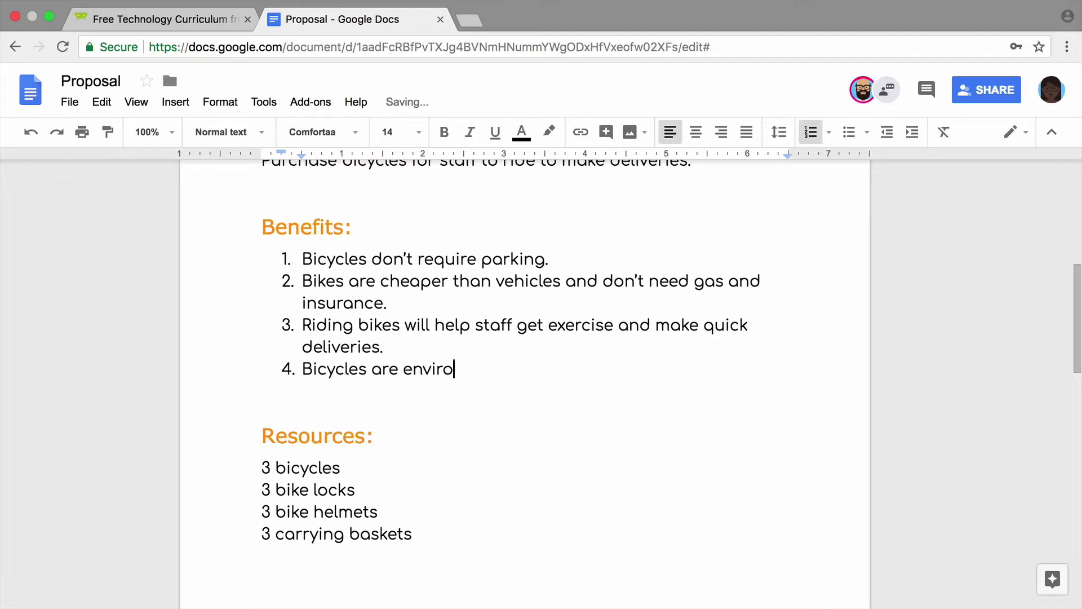
type("mentally friendly.")
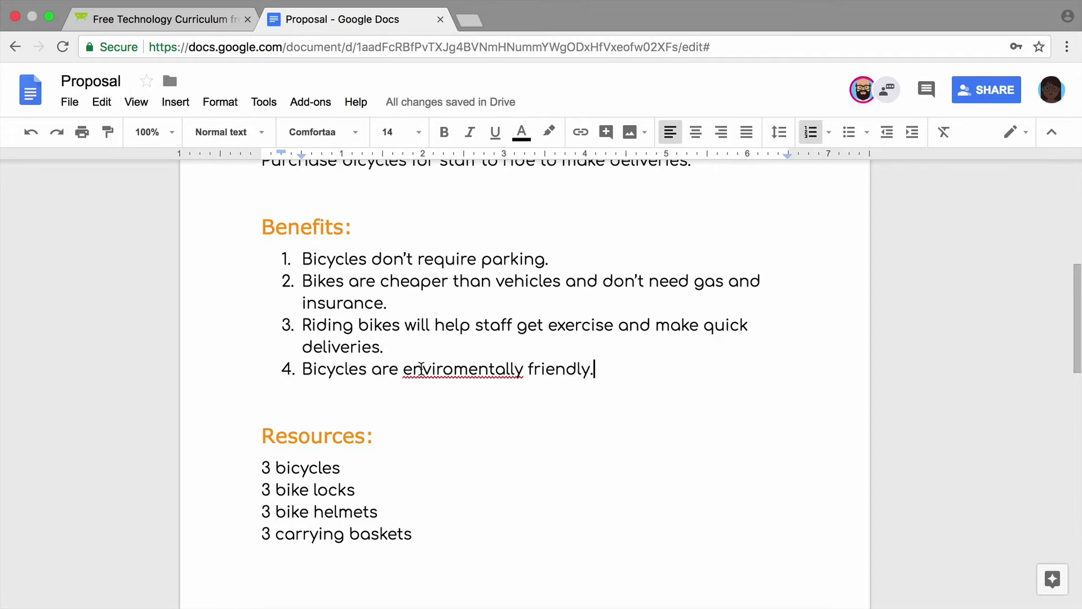
right_click(420, 368)
left_click(564, 148)
scroll(637, 376, "up", 6)
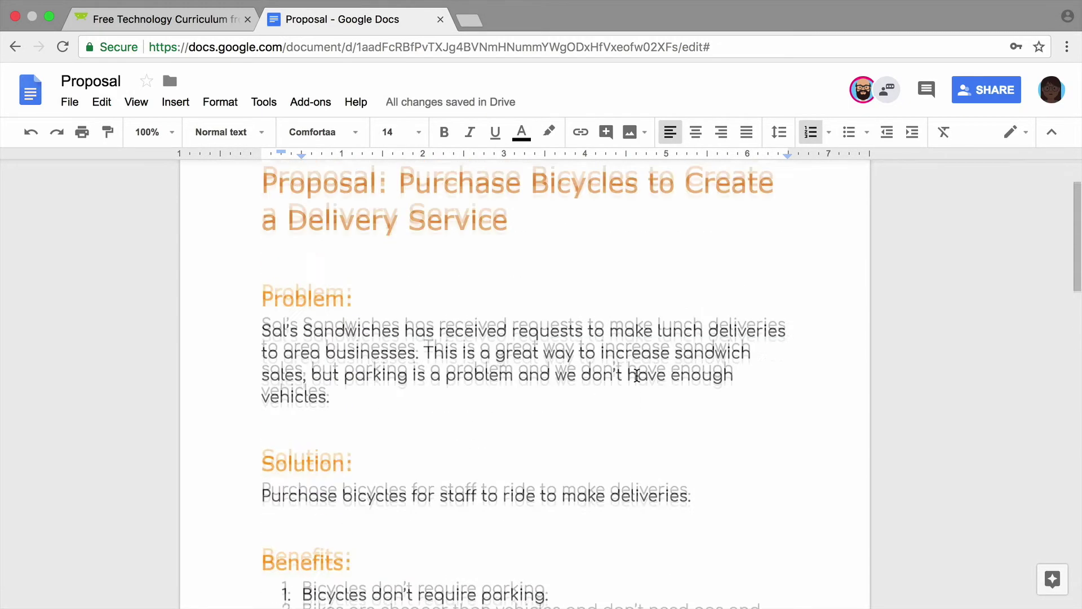
scroll(636, 375, "up", 2)
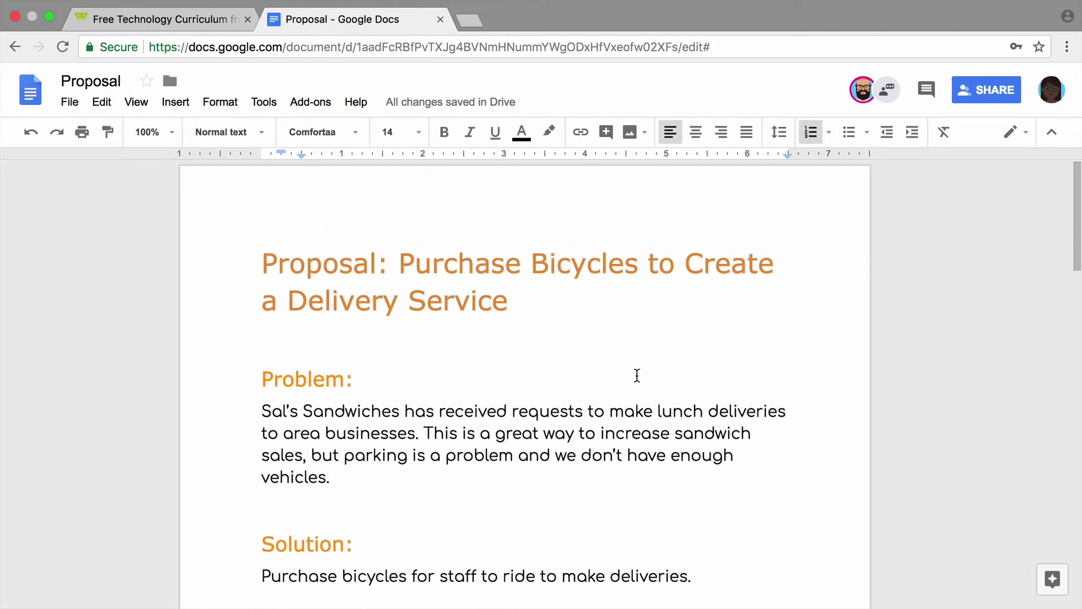